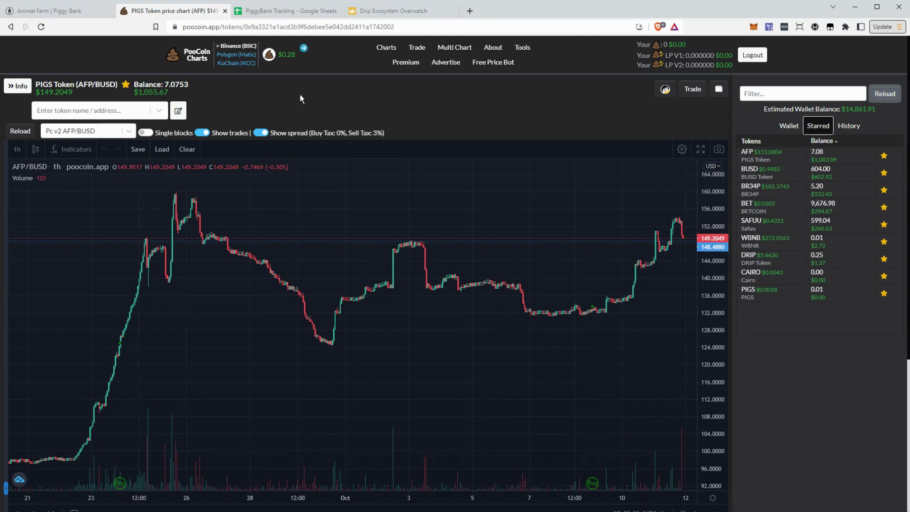
Step: View the Animal Farm Piggy Bank page, switch to the PiggyBank Tracking sheet and go through its 1 Week, 4 Weeks and 8 Weeks headings
{"action": "left_click", "coordinate": [65, 15]}
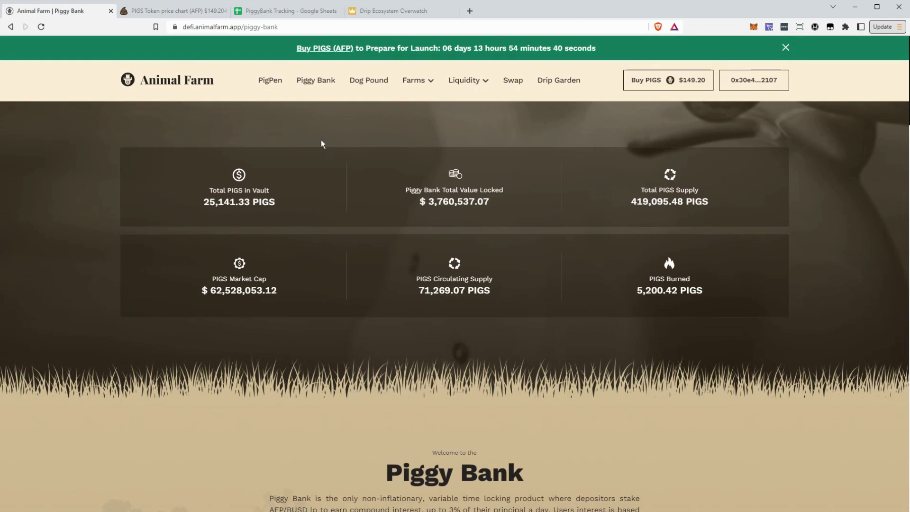
{"action": "left_click", "coordinate": [259, 13]}
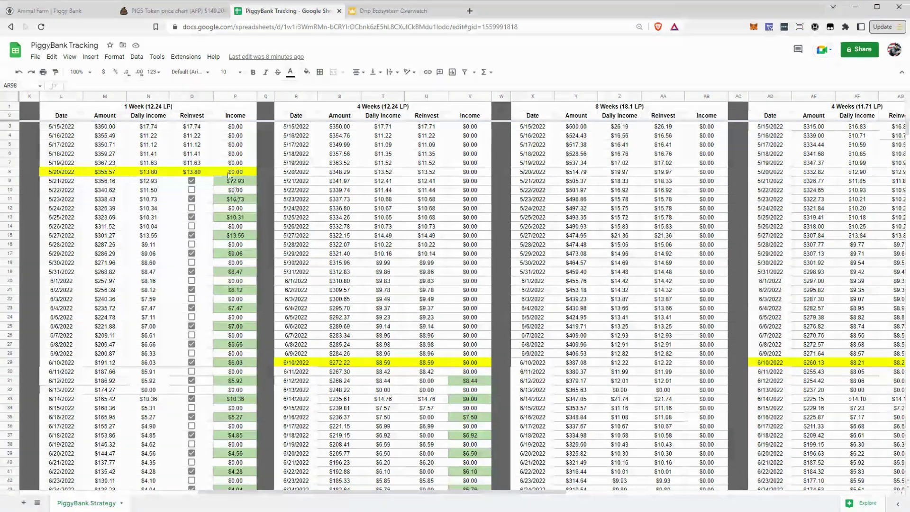
{"action": "left_click", "coordinate": [158, 107]}
{"action": "left_click", "coordinate": [404, 108]}
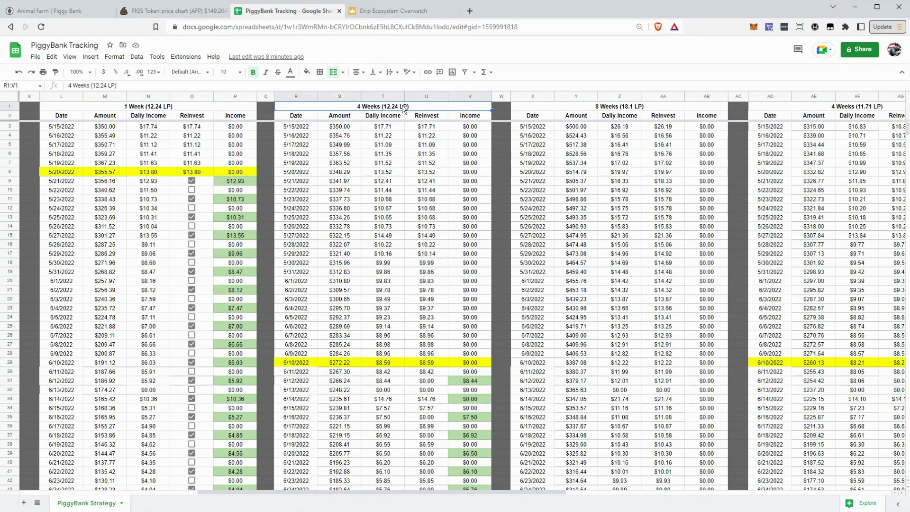
{"action": "left_click", "coordinate": [634, 110]}
{"action": "left_click", "coordinate": [822, 113]}
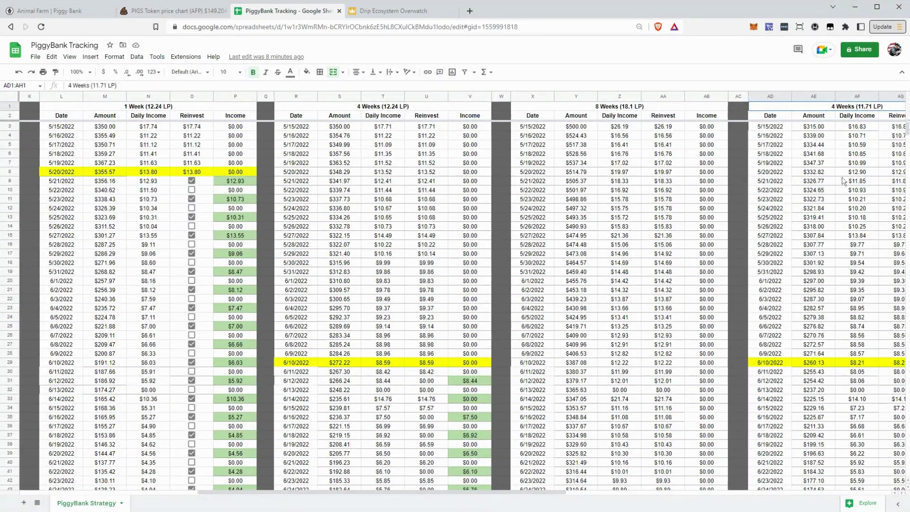
Step: Inspect the Income entries of the 1 Week (12.24 LP) block from 5/21/2022 to 5/27/2022
{"action": "left_click", "coordinate": [245, 181]}
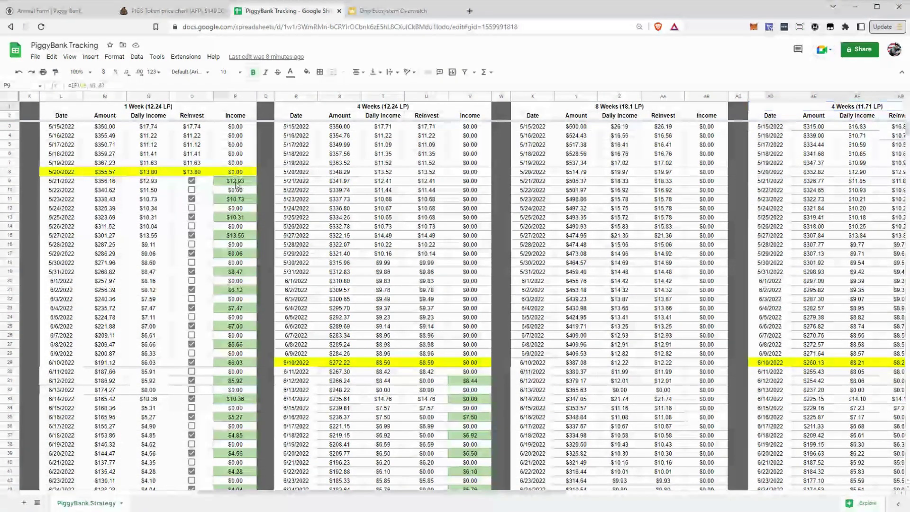
{"action": "left_click", "coordinate": [235, 217]}
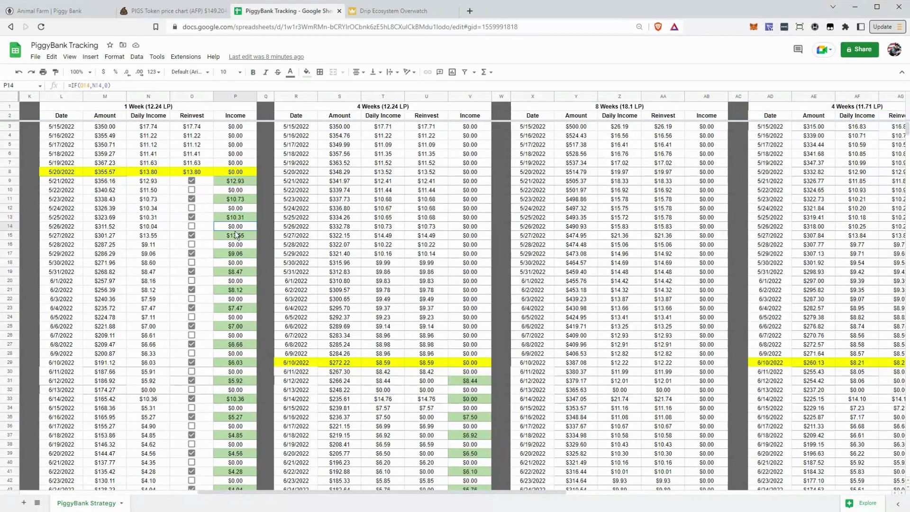
{"action": "left_click", "coordinate": [240, 237]}
{"action": "left_click", "coordinate": [243, 183]}
{"action": "left_click", "coordinate": [240, 191]}
Step: Review the daily records from late May to August and select the 8/7/2022 entries across the four blocks
{"action": "scroll", "coordinate": [242, 239], "scroll_direction": "down", "scroll_amount": 7}
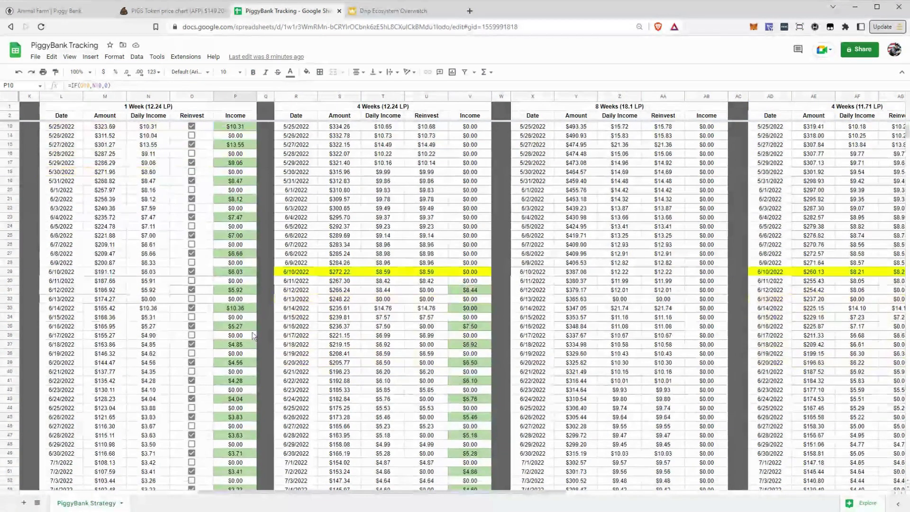
{"action": "scroll", "coordinate": [476, 327], "scroll_direction": "down", "scroll_amount": 7}
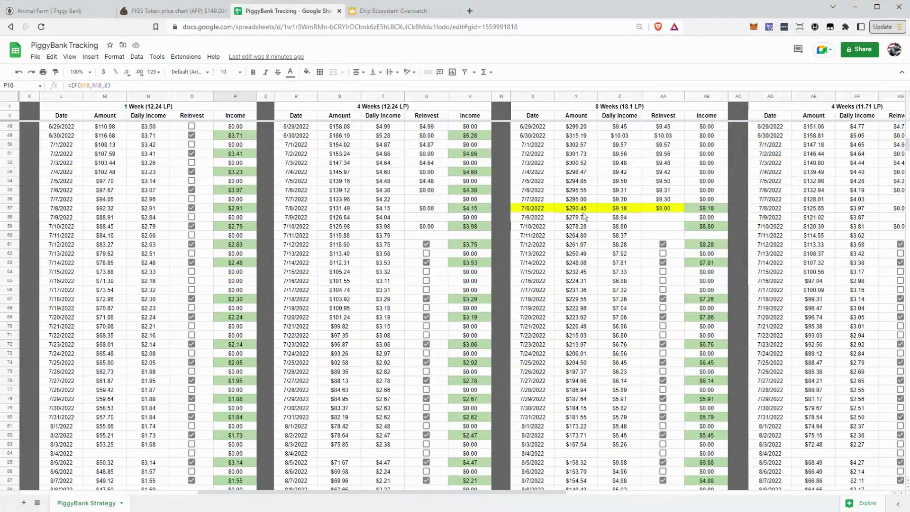
{"action": "scroll", "coordinate": [569, 285], "scroll_direction": "up", "scroll_amount": 2}
{"action": "scroll", "coordinate": [612, 258], "scroll_direction": "down", "scroll_amount": 3}
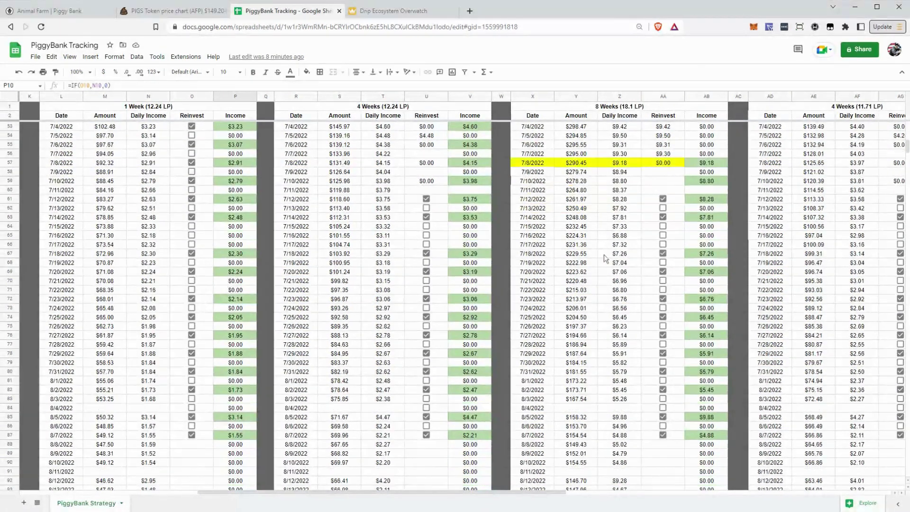
{"action": "scroll", "coordinate": [612, 259], "scroll_direction": "up", "scroll_amount": 3}
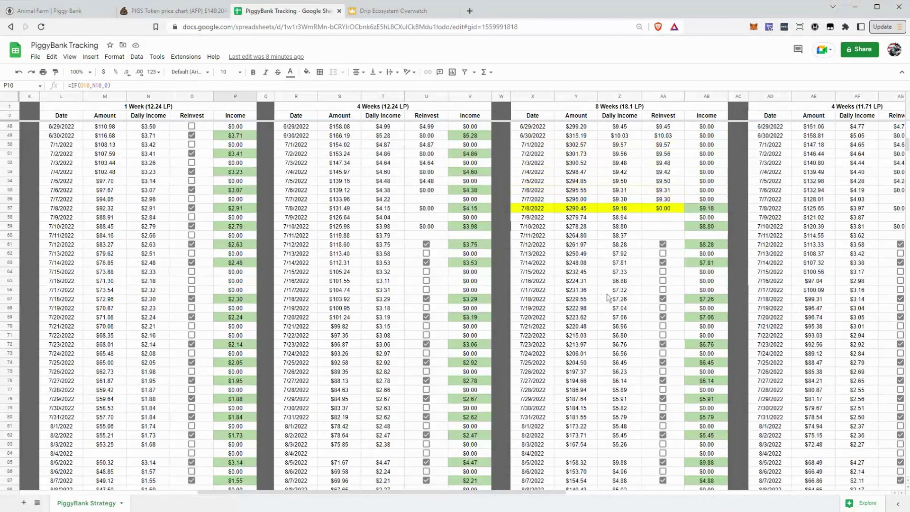
{"action": "scroll", "coordinate": [595, 303], "scroll_direction": "down", "scroll_amount": 7}
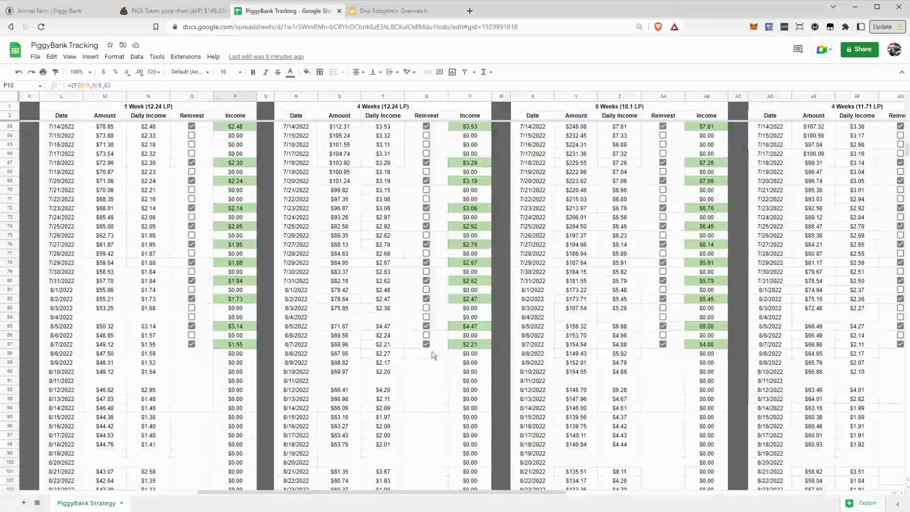
{"action": "left_click_drag", "start_coordinate": [803, 342], "coordinate": [66, 346]}
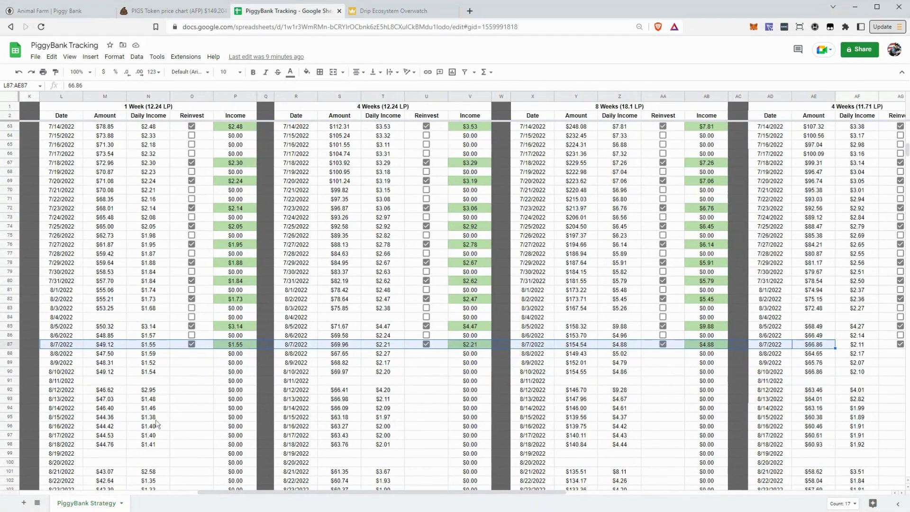
Step: Examine the Amount and Daily Income values of the 8 Weeks (18.1 LP) block throughout August 2022
{"action": "scroll", "coordinate": [157, 422], "scroll_direction": "down", "scroll_amount": 2}
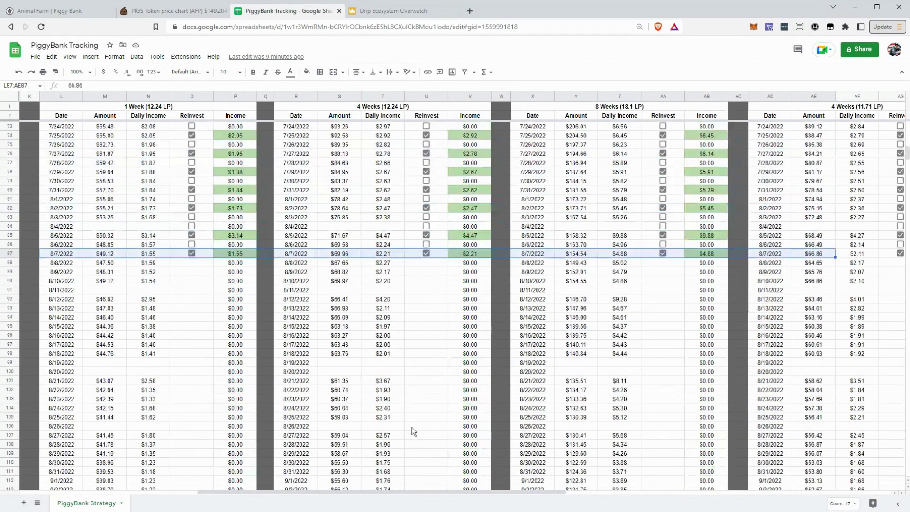
{"action": "scroll", "coordinate": [502, 288], "scroll_direction": "down", "scroll_amount": 2}
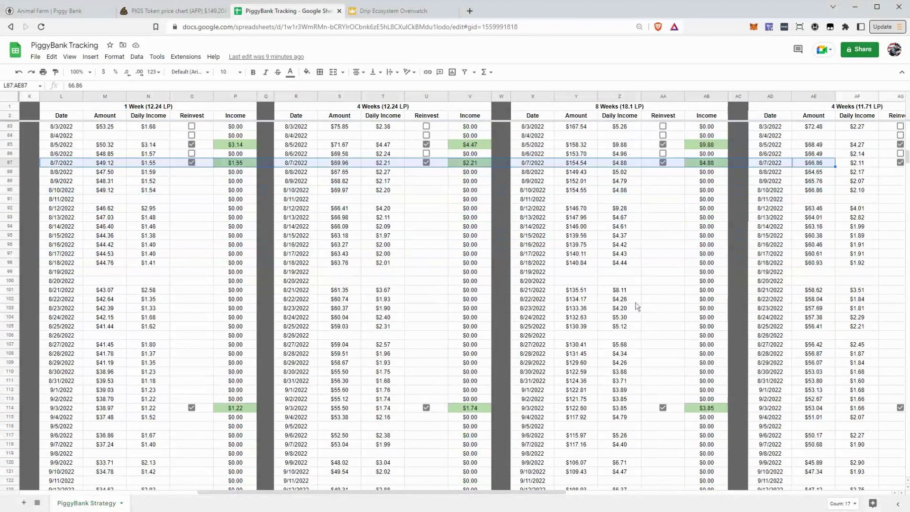
{"action": "left_click_drag", "start_coordinate": [590, 175], "coordinate": [588, 383]}
{"action": "left_click", "coordinate": [619, 326]}
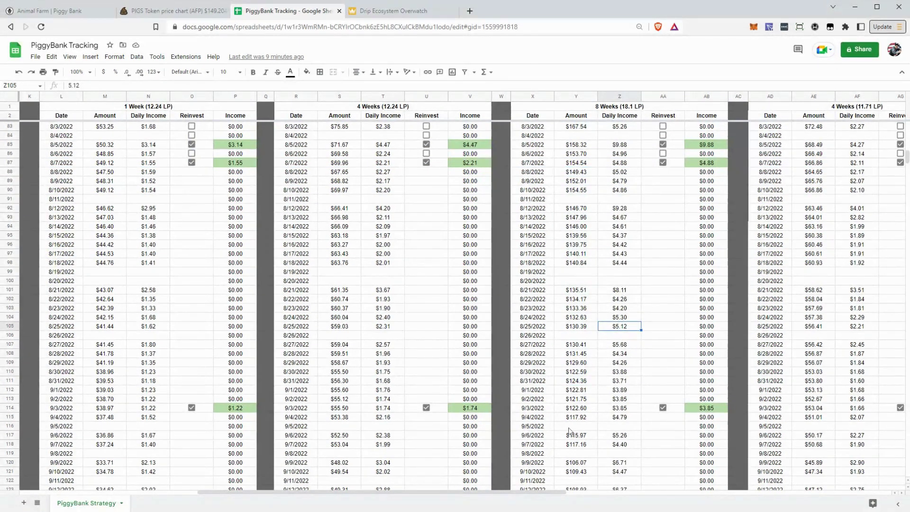
Step: Examine the 8 Weeks (16.2968 LP) block's records from late July through 10/11/2022
{"action": "left_click_drag", "start_coordinate": [515, 490], "coordinate": [697, 488]}
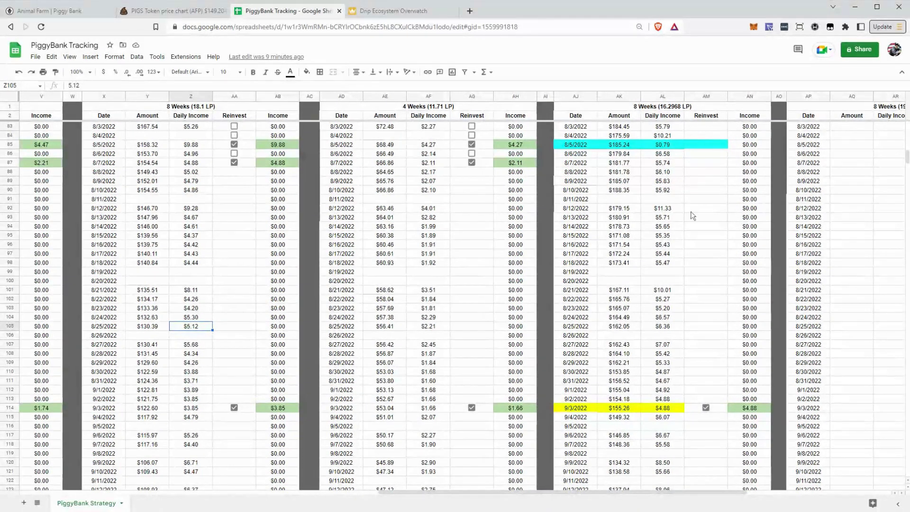
{"action": "scroll", "coordinate": [683, 319], "scroll_direction": "up", "scroll_amount": 4}
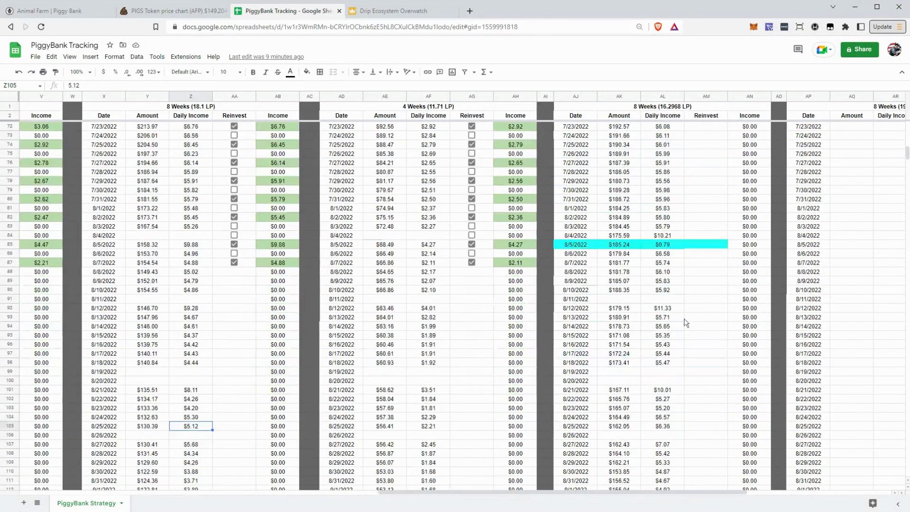
{"action": "scroll", "coordinate": [685, 323], "scroll_direction": "down", "scroll_amount": 5}
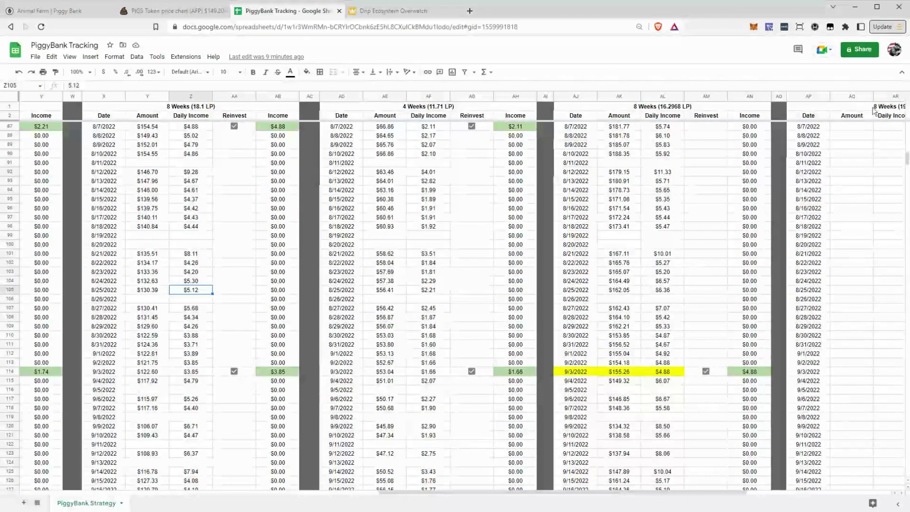
{"action": "left_click", "coordinate": [639, 109]}
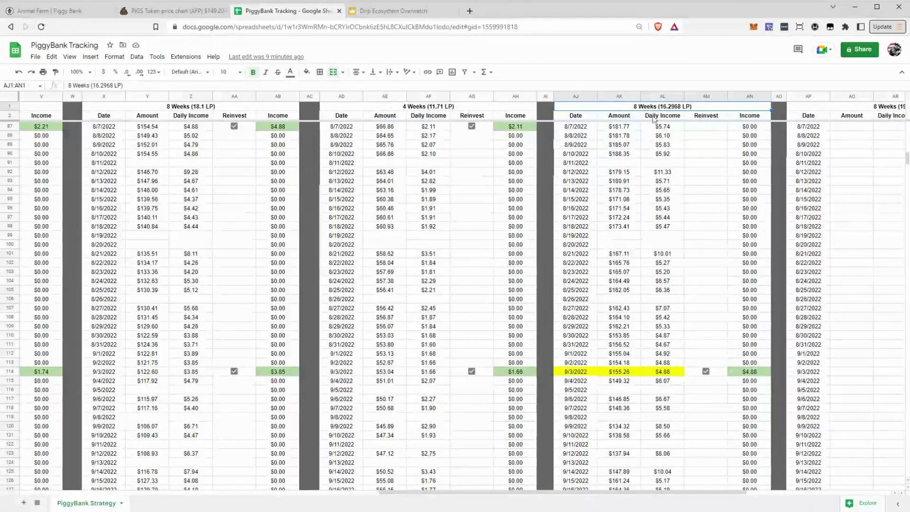
{"action": "scroll", "coordinate": [641, 395], "scroll_direction": "down", "scroll_amount": 9}
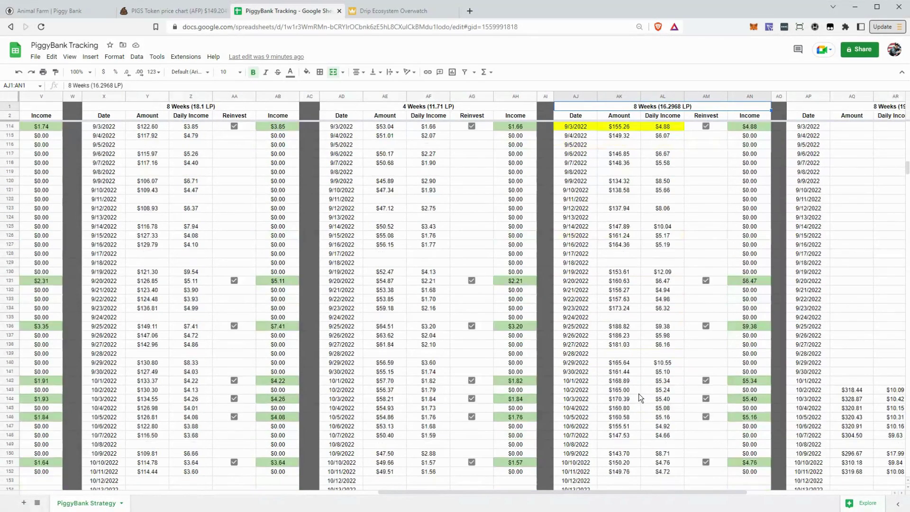
{"action": "scroll", "coordinate": [641, 398], "scroll_direction": "down", "scroll_amount": 2}
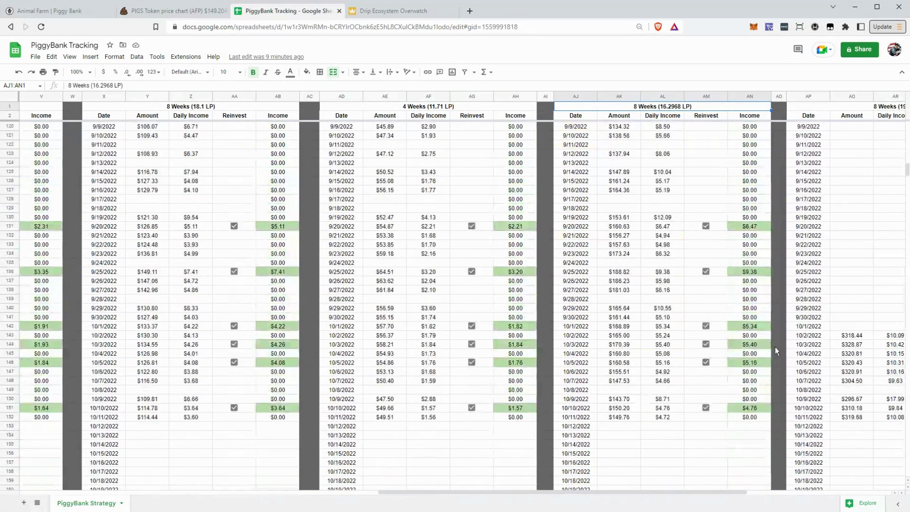
Step: Inspect the 8 Weeks (19 LP) block, highlighting its Amount and Daily Income entries from 10/2/2022 to 10/11/2022
{"action": "left_click", "coordinate": [808, 336]}
{"action": "left_click", "coordinate": [812, 327]}
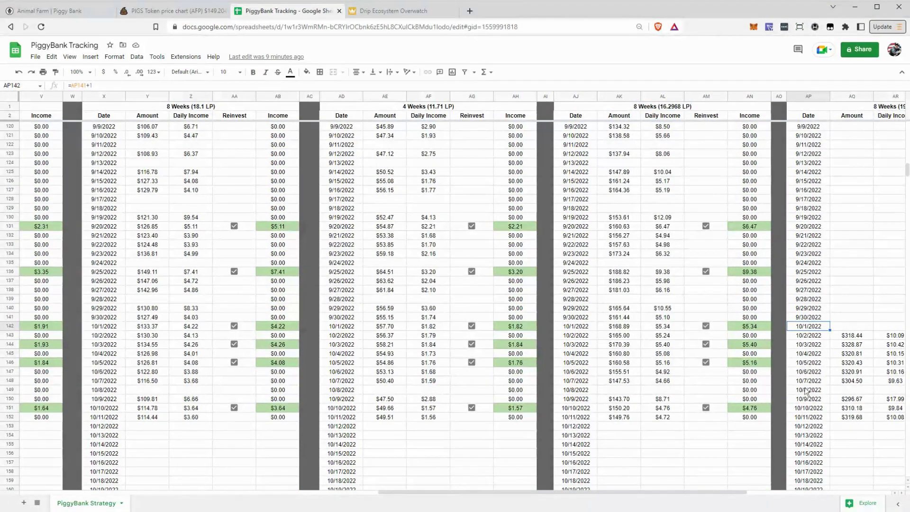
{"action": "scroll", "coordinate": [715, 496], "scroll_direction": "right", "scroll_amount": 3}
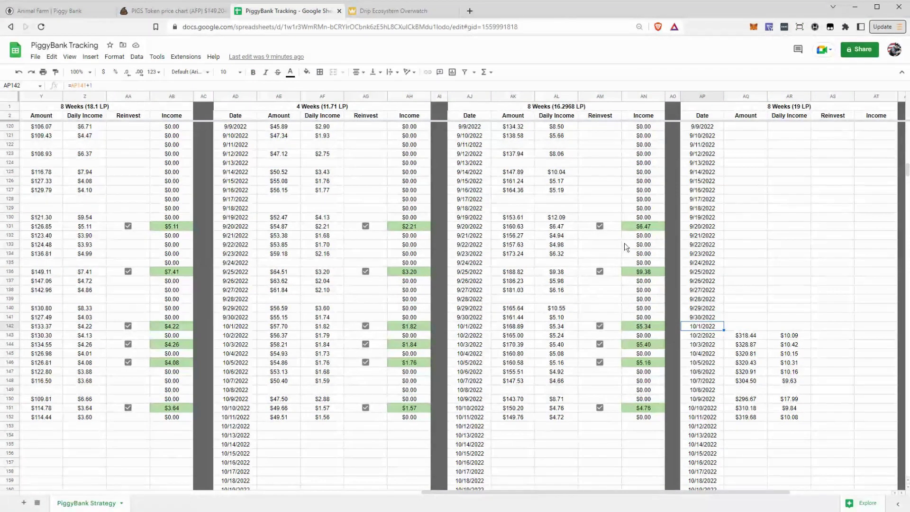
{"action": "left_click_drag", "start_coordinate": [746, 336], "coordinate": [789, 417]}
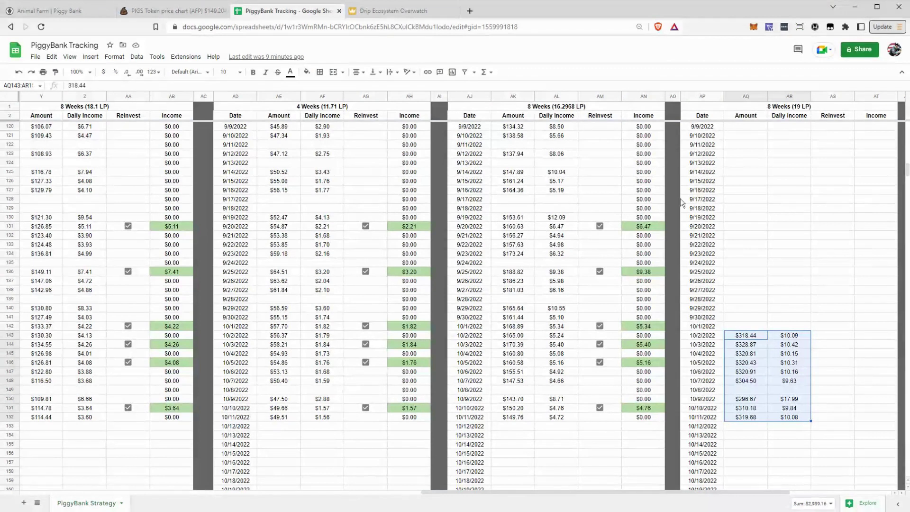
{"action": "left_click", "coordinate": [629, 318]}
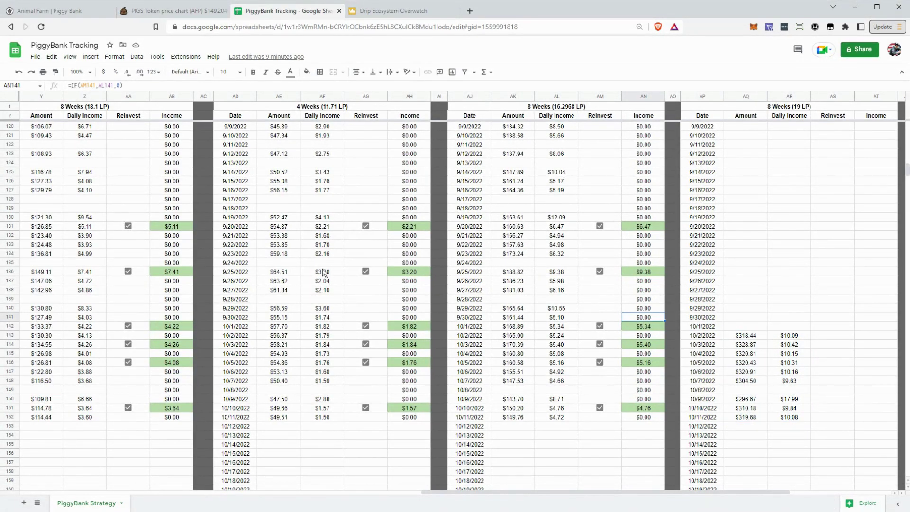
Step: Check the 4 Weeks (11.71 LP) block's October Income entries and its Amount values from 10/1/2022 to 10/5/2022
{"action": "left_click_drag", "start_coordinate": [543, 491], "coordinate": [489, 491]}
{"action": "left_click", "coordinate": [561, 329]}
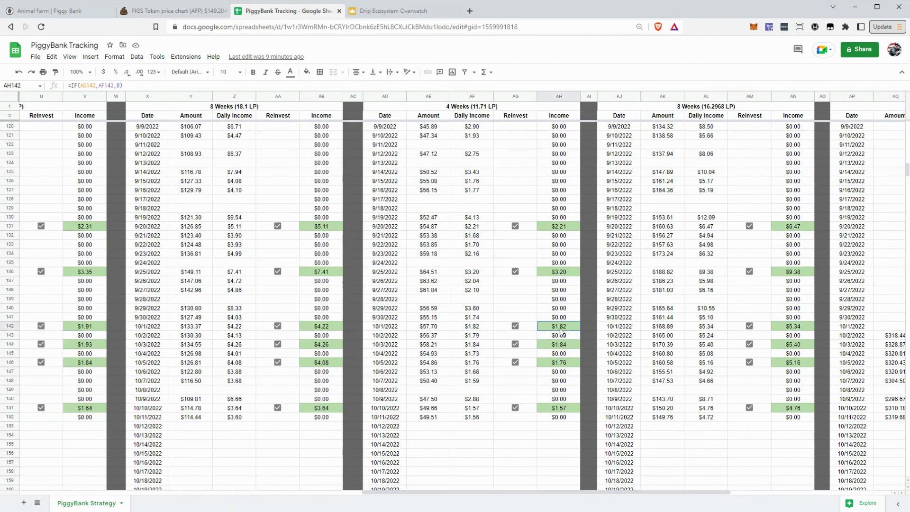
{"action": "left_click", "coordinate": [563, 346]}
{"action": "scroll", "coordinate": [572, 495], "scroll_direction": "left", "scroll_amount": 3}
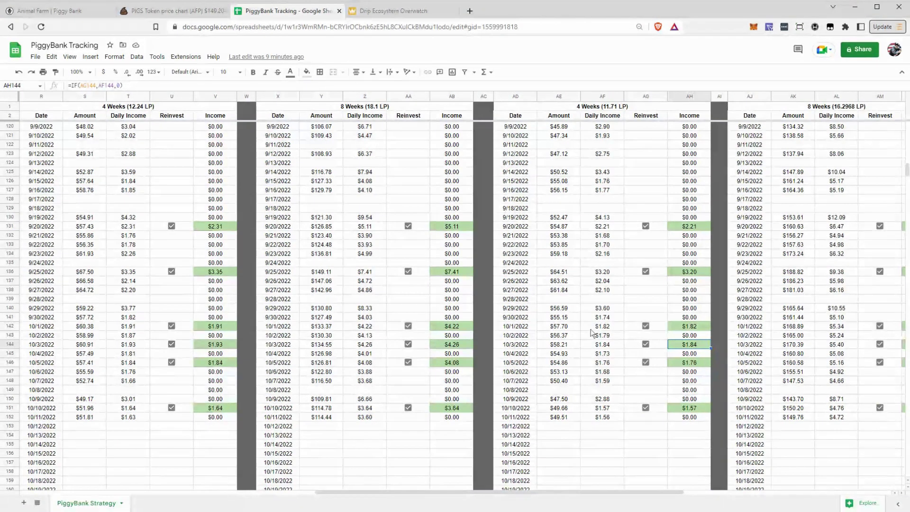
{"action": "left_click", "coordinate": [564, 327]}
{"action": "key", "text": "Down"}
{"action": "key", "text": "Down"}
{"action": "key", "text": "Down"}
{"action": "key", "text": "Down"}
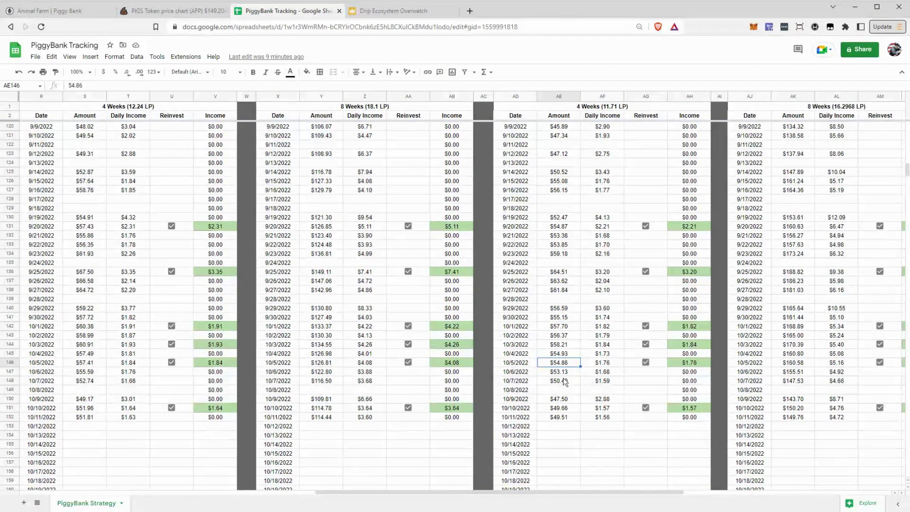
Step: Compare the tracked amounts across the blocks from July through October 2022
{"action": "scroll", "coordinate": [595, 229], "scroll_direction": "up", "scroll_amount": 1}
{"action": "scroll", "coordinate": [560, 159], "scroll_direction": "up", "scroll_amount": 15}
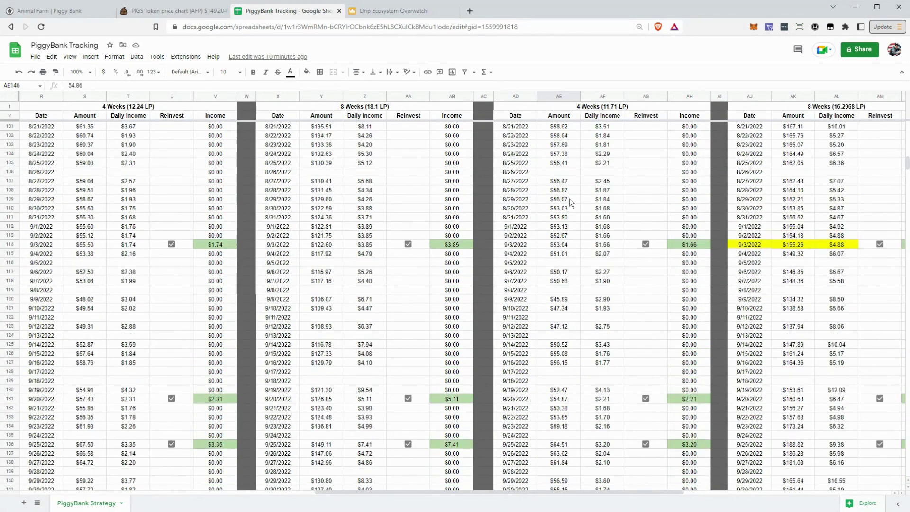
{"action": "scroll", "coordinate": [565, 285], "scroll_direction": "down", "scroll_amount": 10}
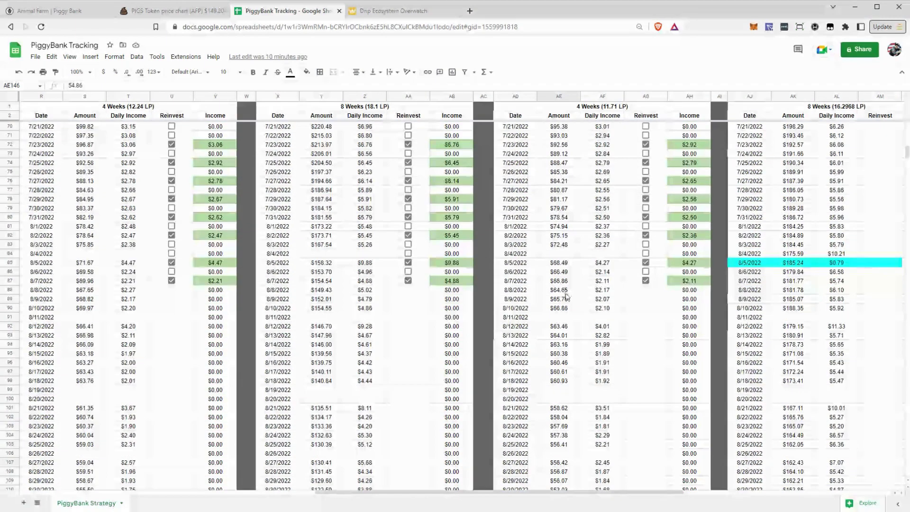
{"action": "scroll", "coordinate": [565, 295], "scroll_direction": "down", "scroll_amount": 8}
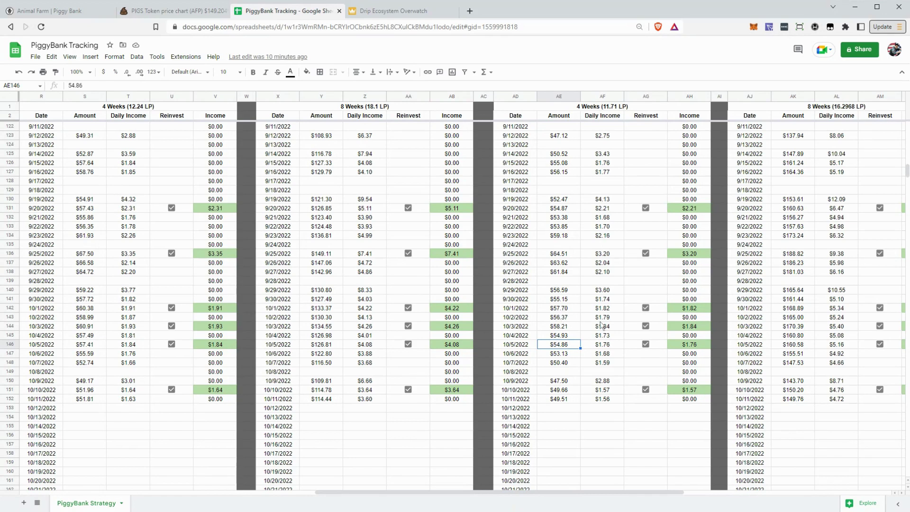
Step: Check the PIGS token price chart, then return to the tracking sheet and view the 8 Weeks (19 LP) block
{"action": "left_click", "coordinate": [186, 12]}
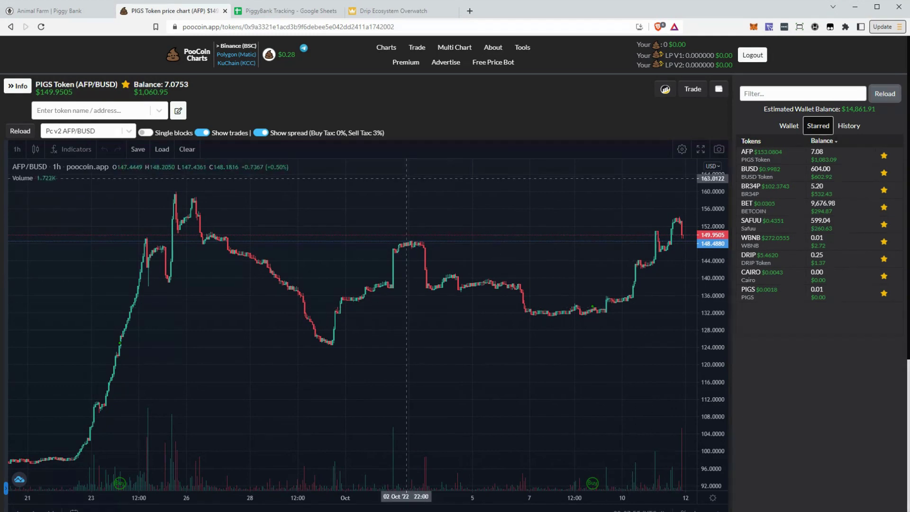
{"action": "left_click", "coordinate": [261, 12]}
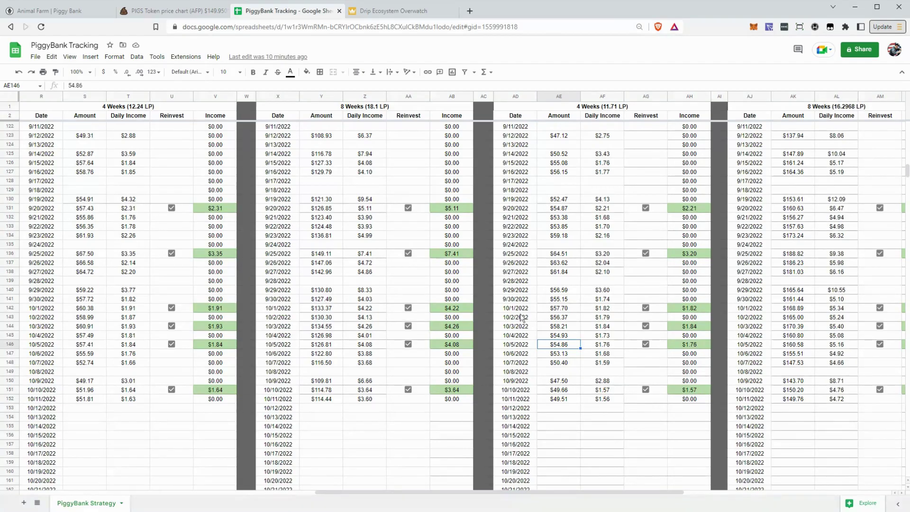
{"action": "left_click_drag", "start_coordinate": [582, 493], "coordinate": [730, 494]}
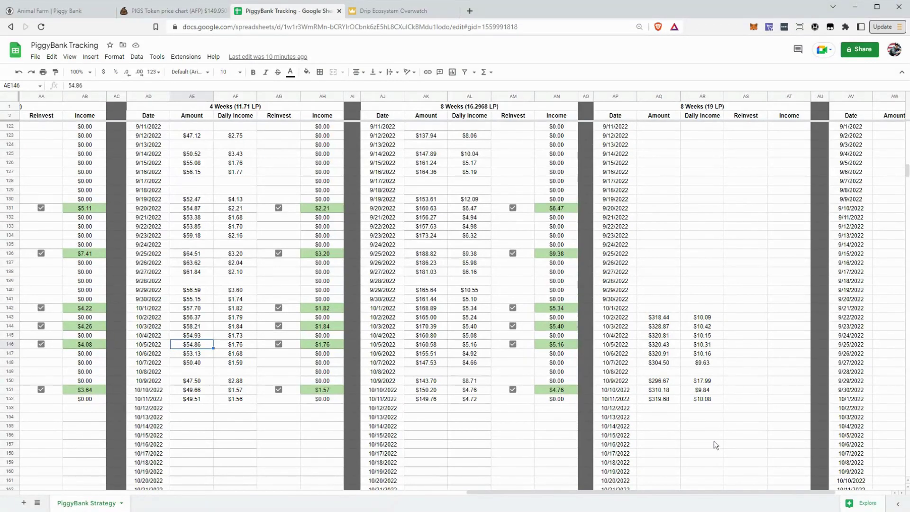
{"action": "scroll", "coordinate": [656, 493], "scroll_direction": "right", "scroll_amount": 5}
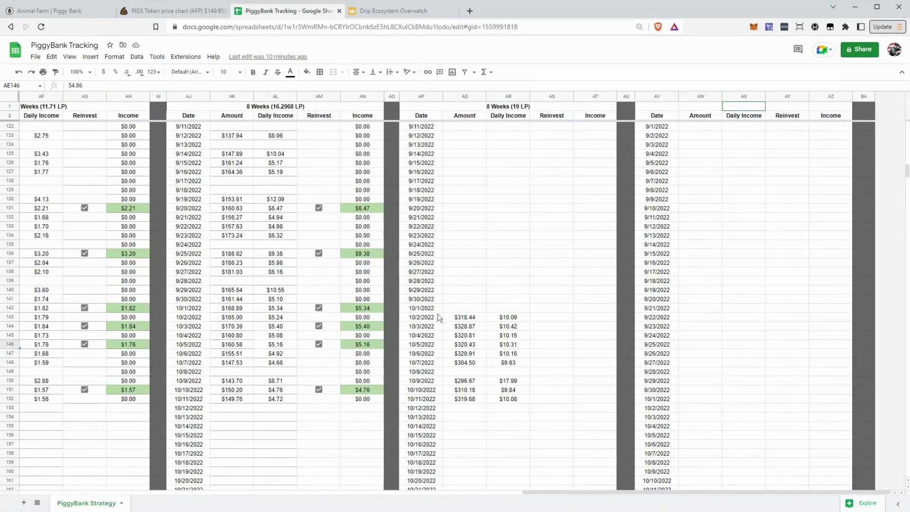
Step: Review the 4 Weeks (11.71 LP) Reinvest entries from 9/20/2022 to 10/11/2022, and the 8 Weeks (16.2968 LP) Amount for 10/2/2022
{"action": "left_click", "coordinate": [499, 108]}
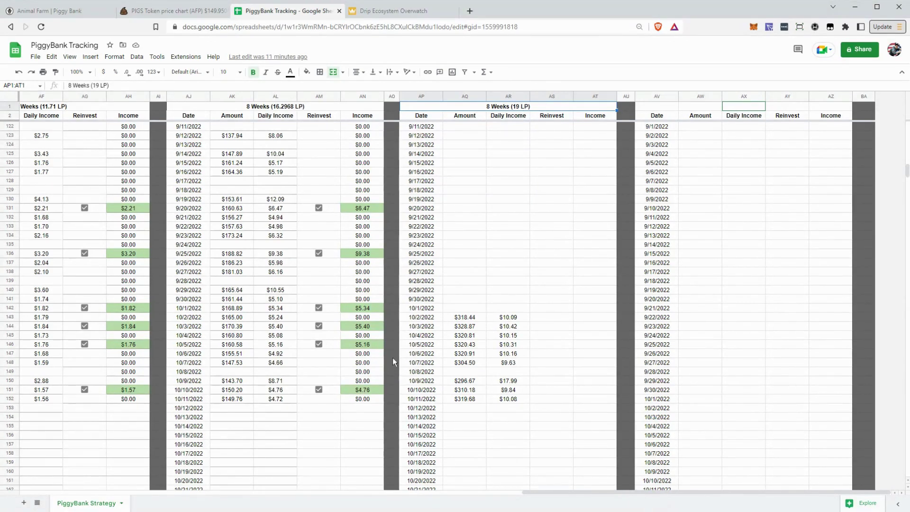
{"action": "left_click", "coordinate": [96, 209]}
{"action": "left_click_drag", "start_coordinate": [95, 209], "coordinate": [93, 399]}
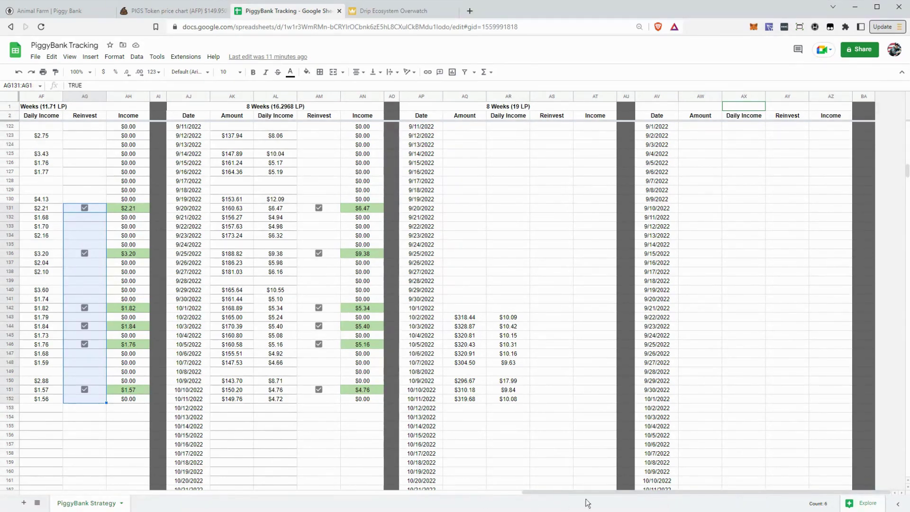
{"action": "left_click_drag", "start_coordinate": [575, 494], "coordinate": [490, 478]}
{"action": "left_click", "coordinate": [458, 317]}
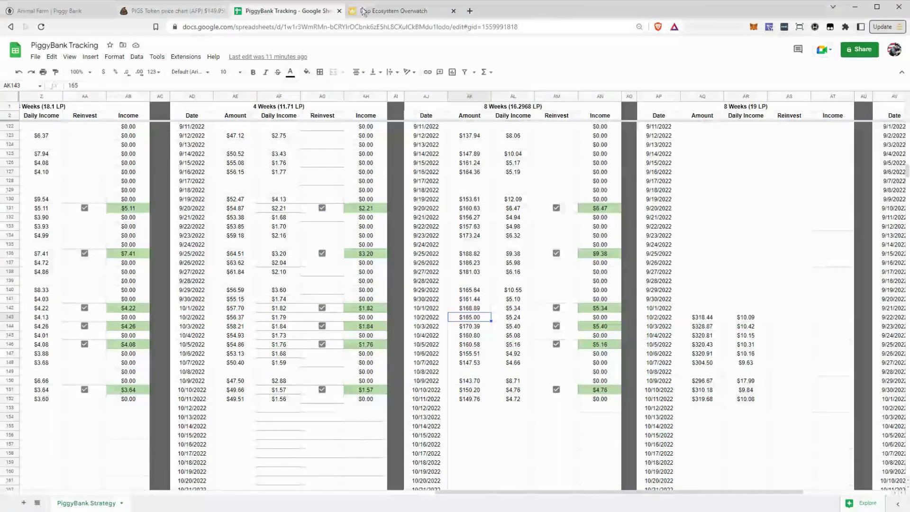
Step: Switch to the Animal Farm site, go to Add Liquidity, and preview pairing 55 BUSD with PIGS
{"action": "left_click", "coordinate": [173, 12]}
{"action": "left_click", "coordinate": [54, 12]}
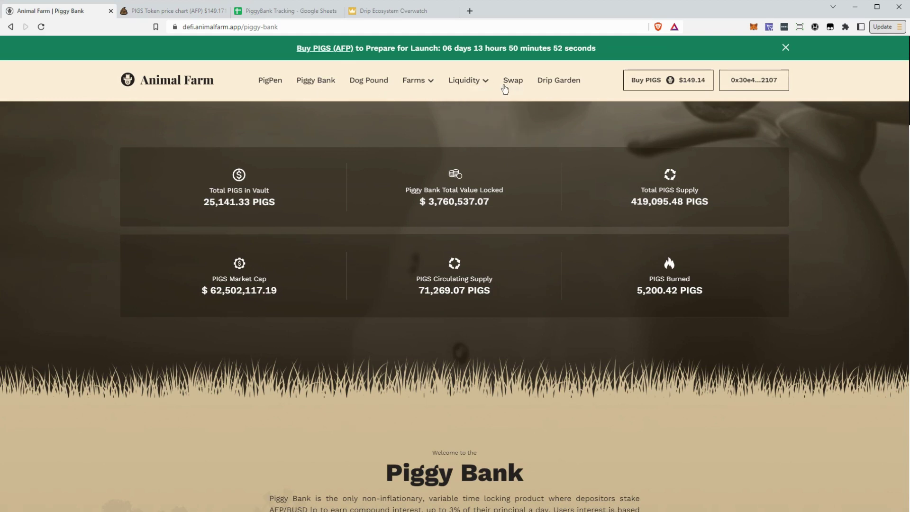
{"action": "mouse_move", "coordinate": [467, 82]}
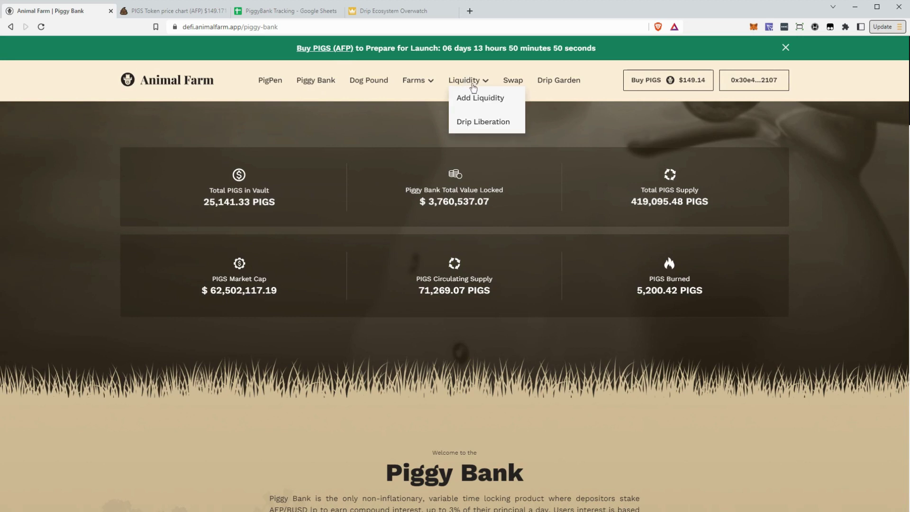
{"action": "left_click", "coordinate": [474, 99]}
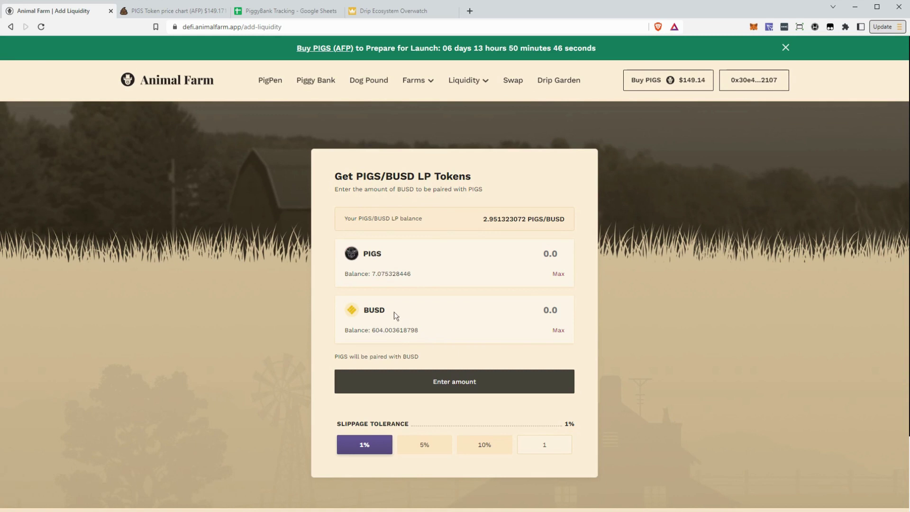
{"action": "left_click", "coordinate": [563, 314]}
{"action": "type", "text": "55"}
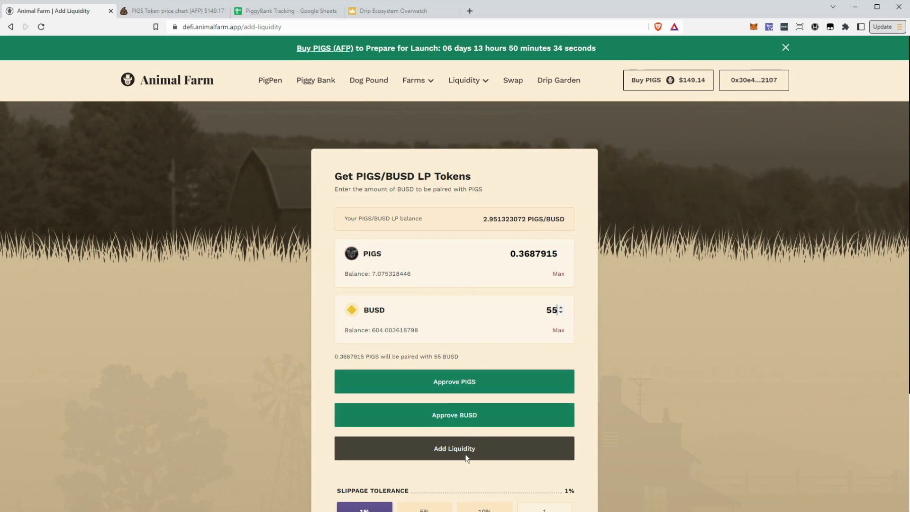
{"action": "scroll", "coordinate": [553, 446], "scroll_direction": "down", "scroll_amount": 1}
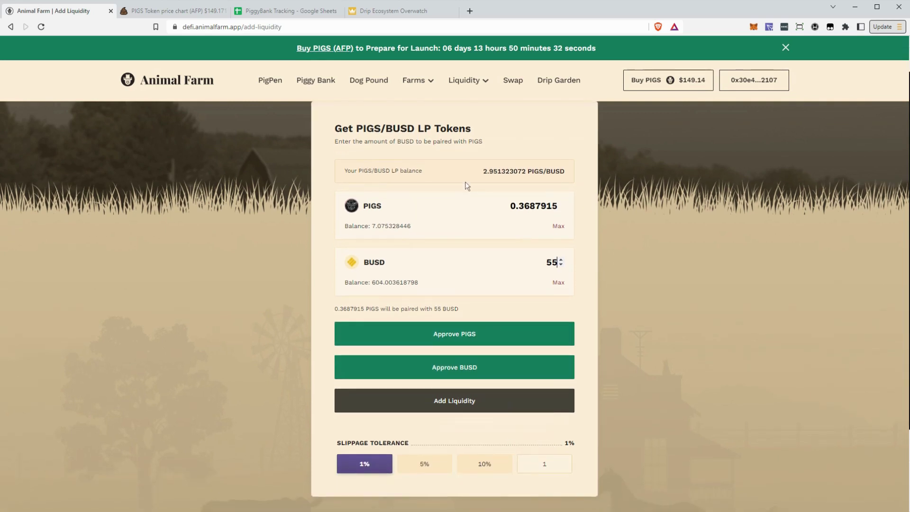
{"action": "scroll", "coordinate": [501, 297], "scroll_direction": "up", "scroll_amount": 1}
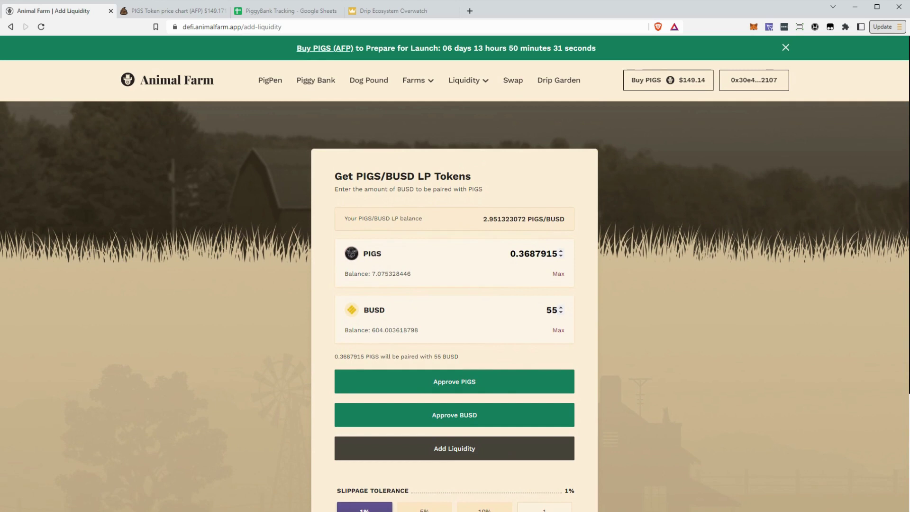
Step: Go to the Piggy Bank page and set the Buy Piglets lock duration to 20 weeks
{"action": "left_click", "coordinate": [311, 83]}
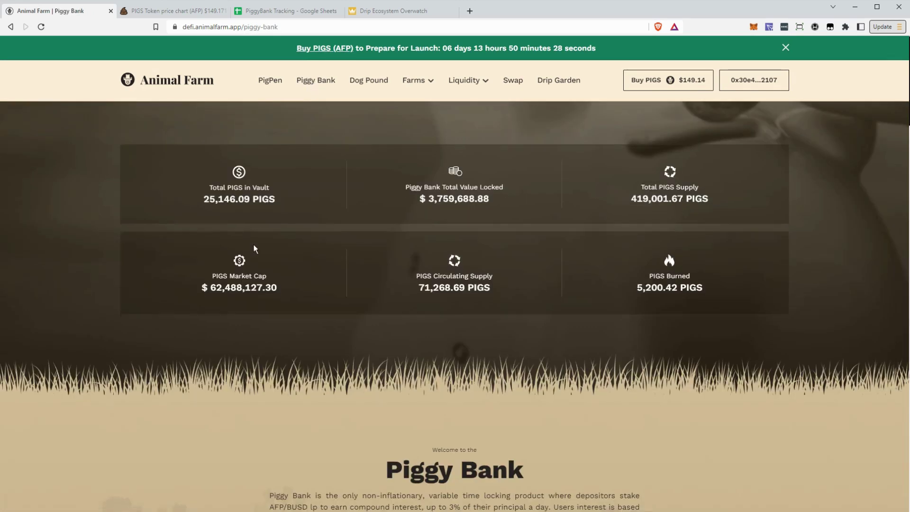
{"action": "scroll", "coordinate": [253, 244], "scroll_direction": "down", "scroll_amount": 9}
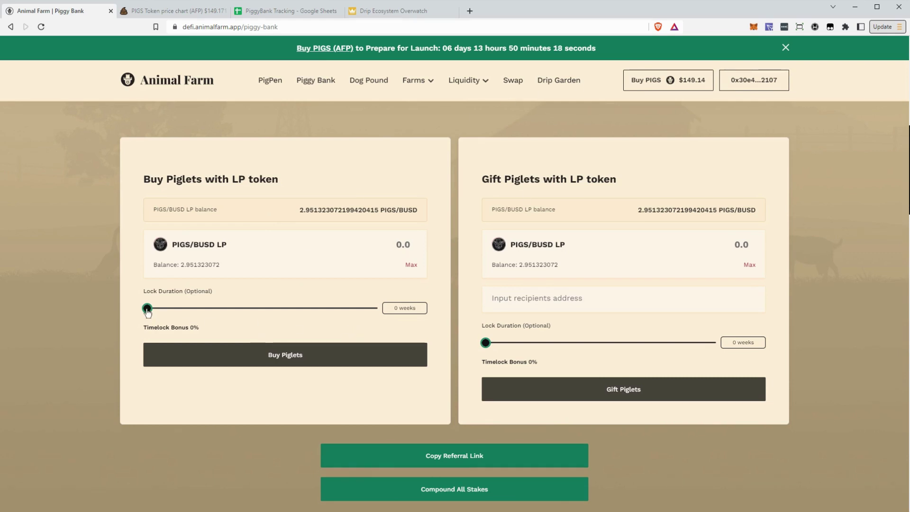
{"action": "left_click_drag", "start_coordinate": [148, 309], "coordinate": [225, 332]}
{"action": "left_click", "coordinate": [225, 331]}
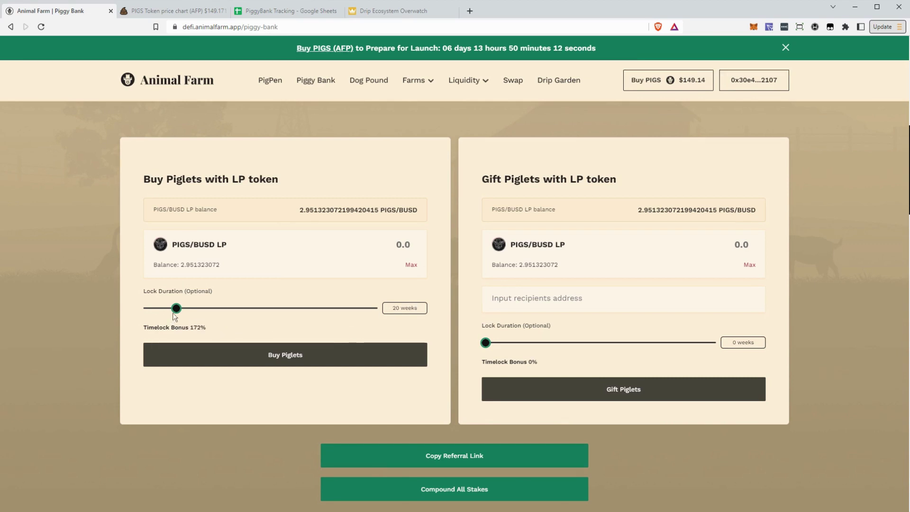
Step: Set the Buy Piglets lock duration to 156 weeks and examine the resulting timelock bonus
{"action": "left_click_drag", "start_coordinate": [177, 311], "coordinate": [403, 313]}
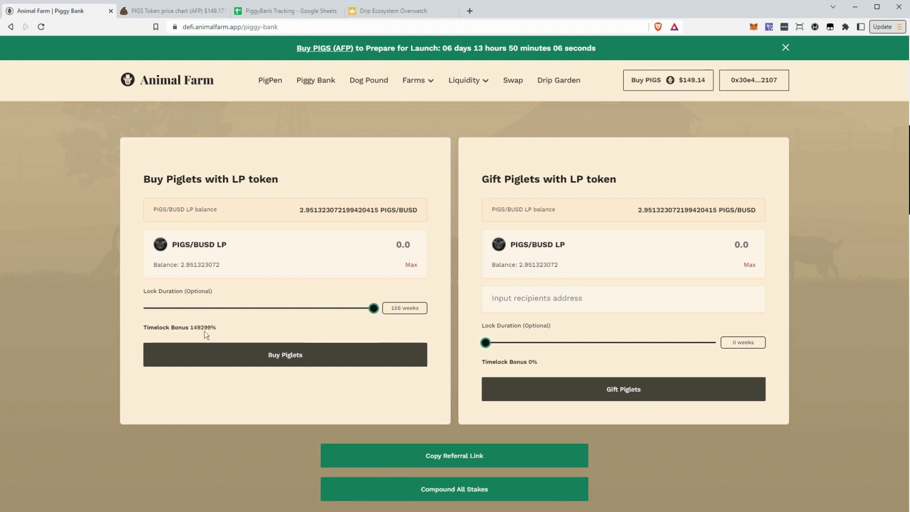
{"action": "left_click_drag", "start_coordinate": [201, 328], "coordinate": [216, 349]}
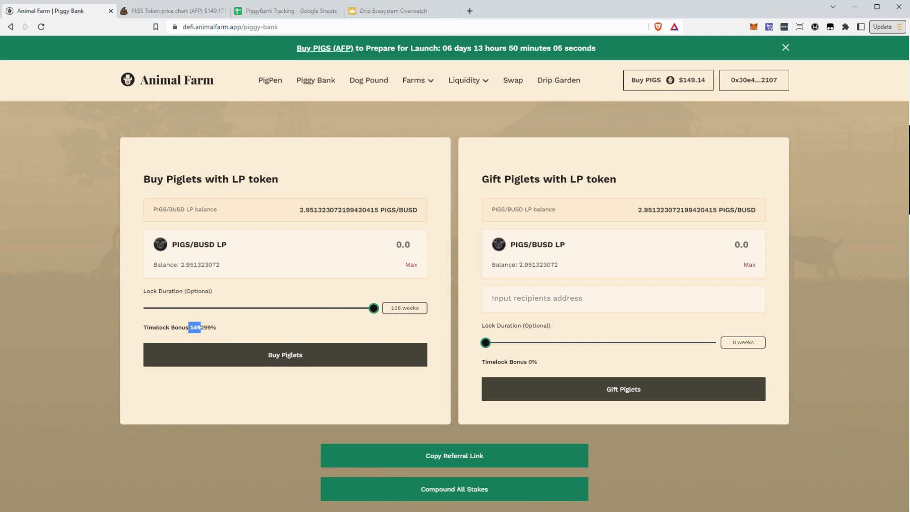
{"action": "left_click", "coordinate": [218, 329]}
{"action": "left_click_drag", "start_coordinate": [375, 309], "coordinate": [400, 313]}
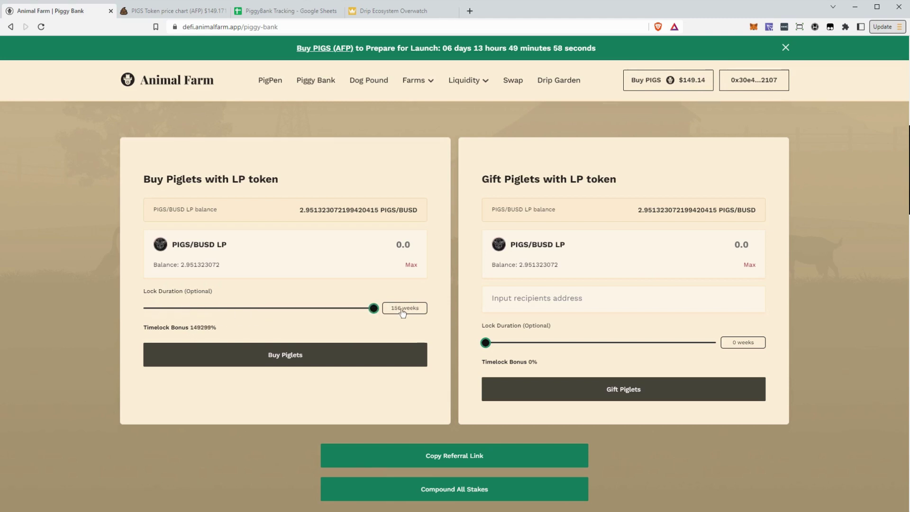